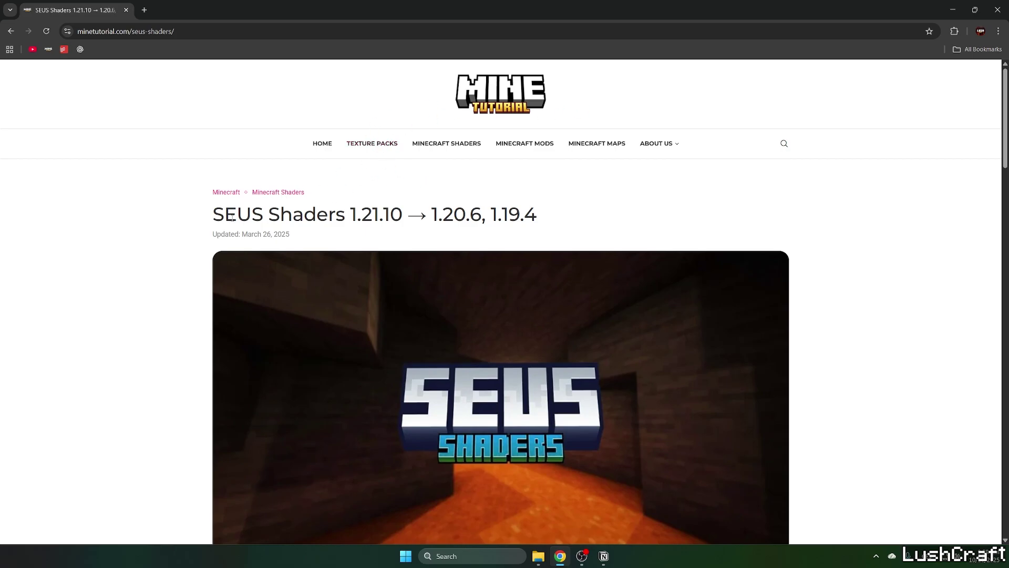
- Open the [1.21.x – 1.20.x] SEUS Shaders link from the article's download links
drag(212, 216, 532, 216)
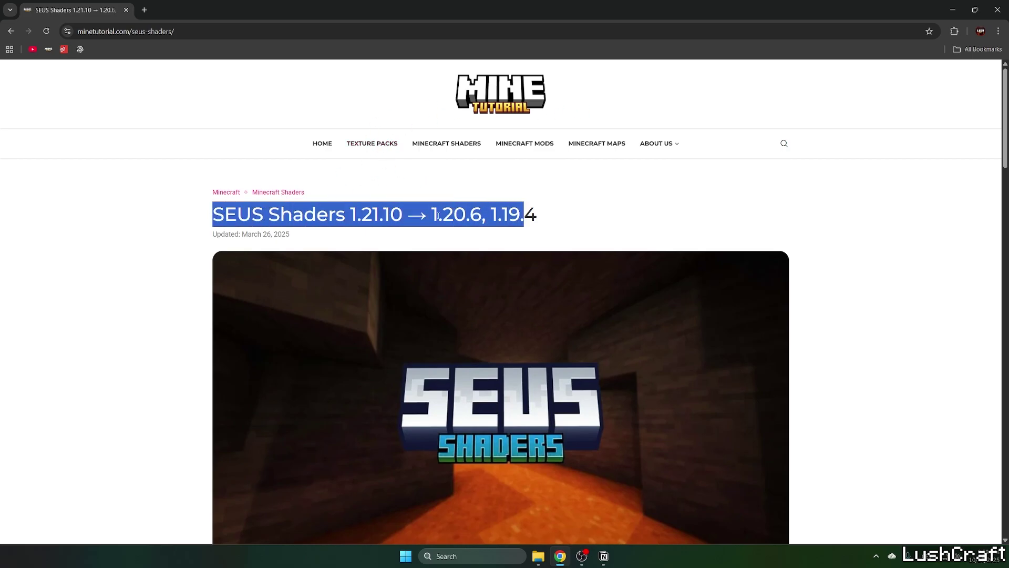
click(185, 226)
scroll(179, 226, down, 2)
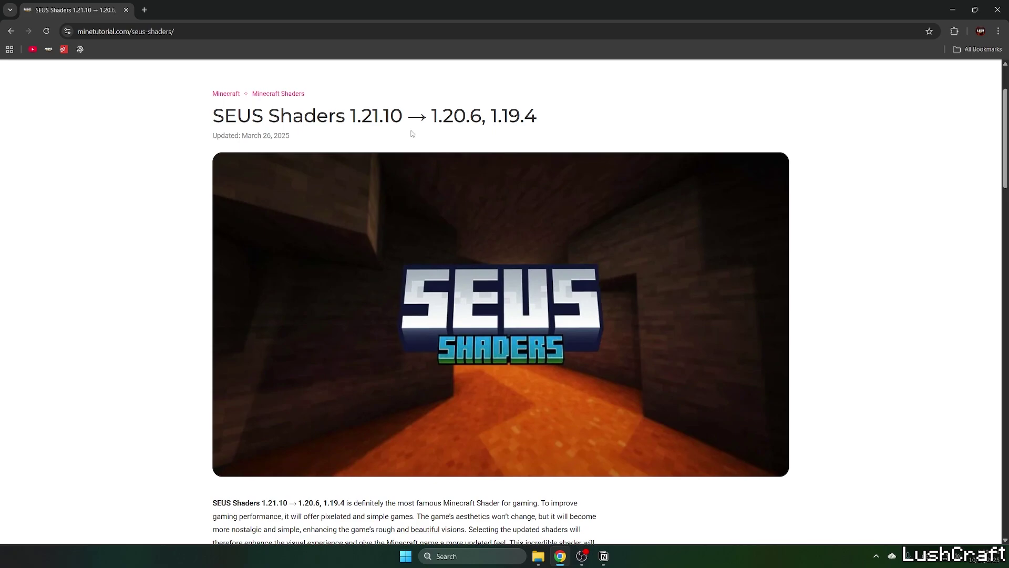
scroll(231, 220, down, 12)
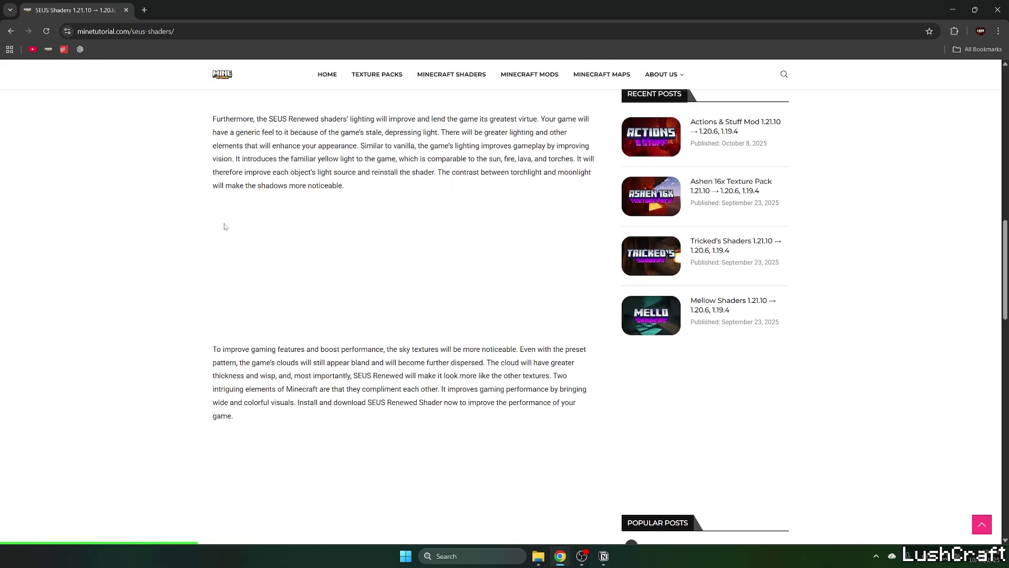
scroll(220, 231, down, 14)
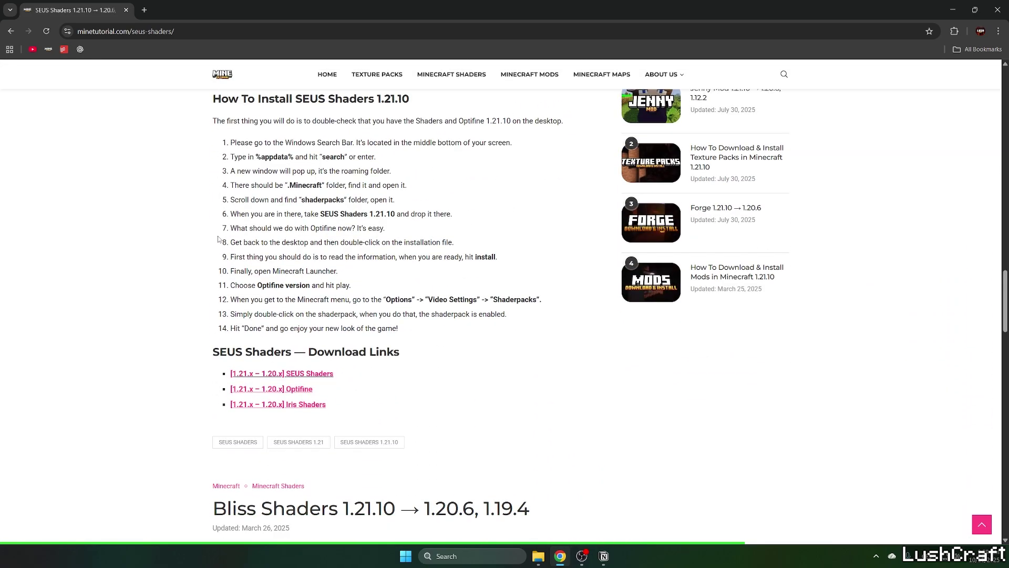
scroll(300, 232, down, 3)
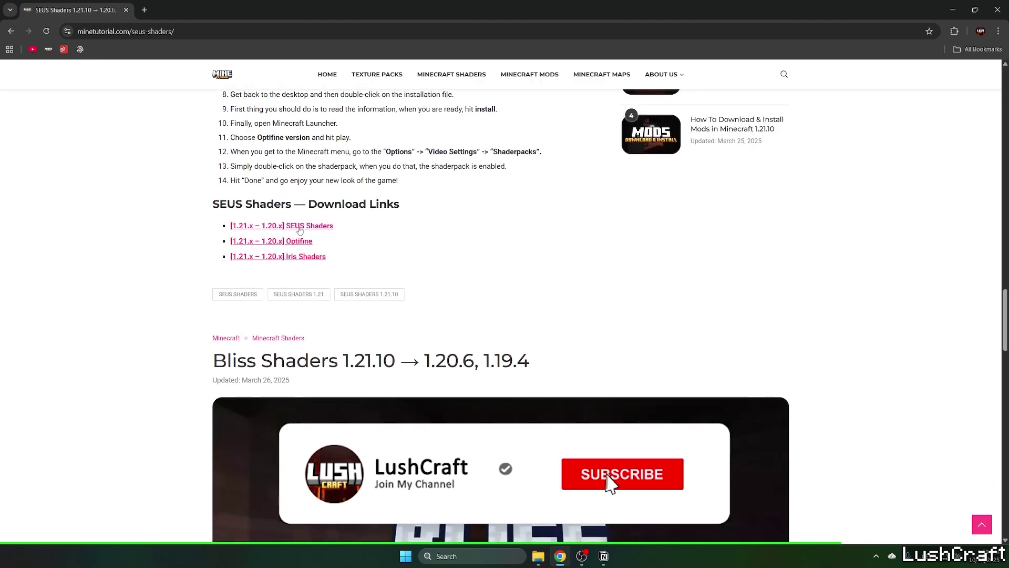
click(300, 227)
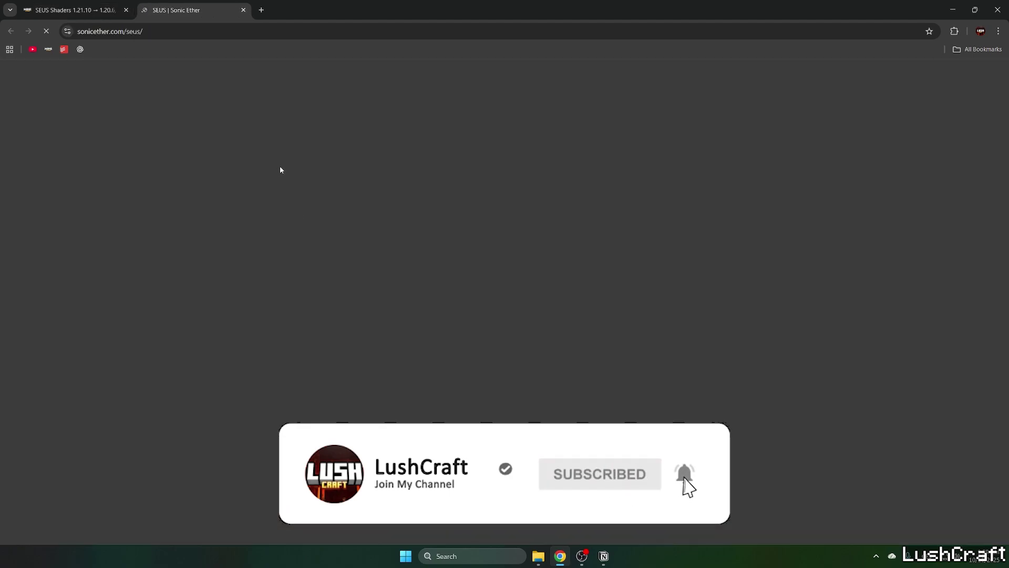
- Download SEUS Renewed v1.0.1 from the Sonic Ether downloads, accepting the EULA
scroll(300, 178, down, 2)
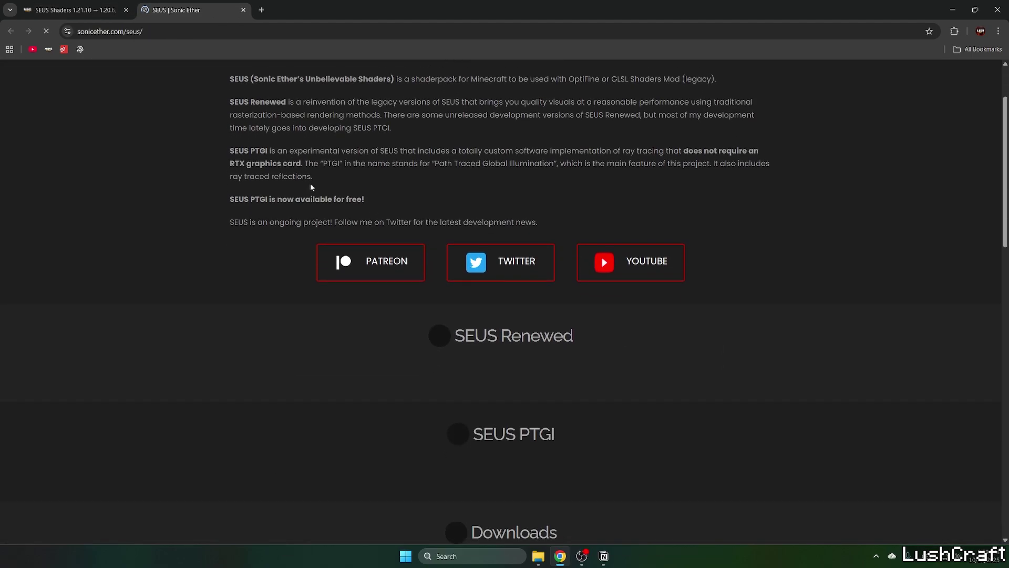
scroll(310, 187, down, 7)
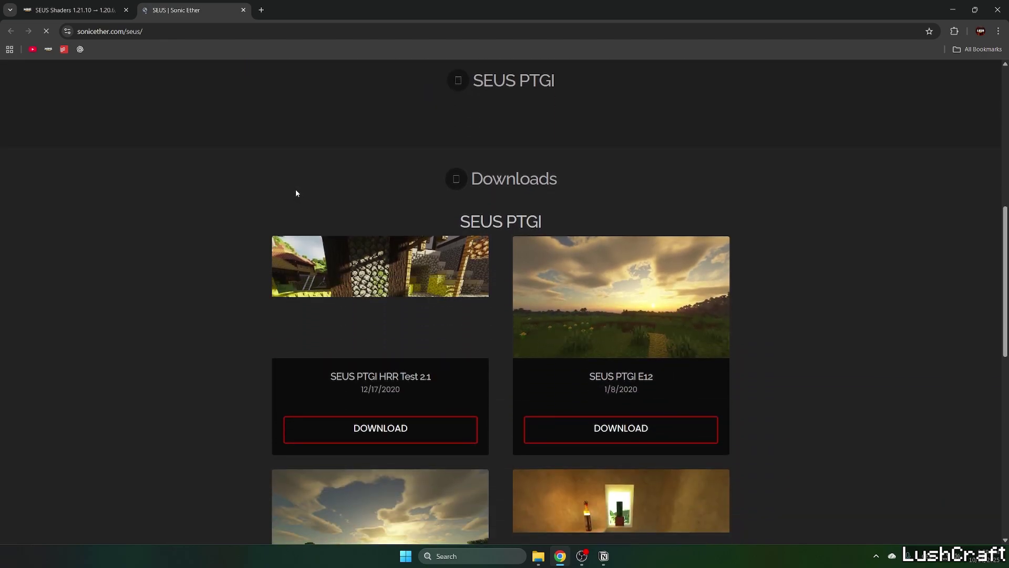
scroll(503, 230, down, 4)
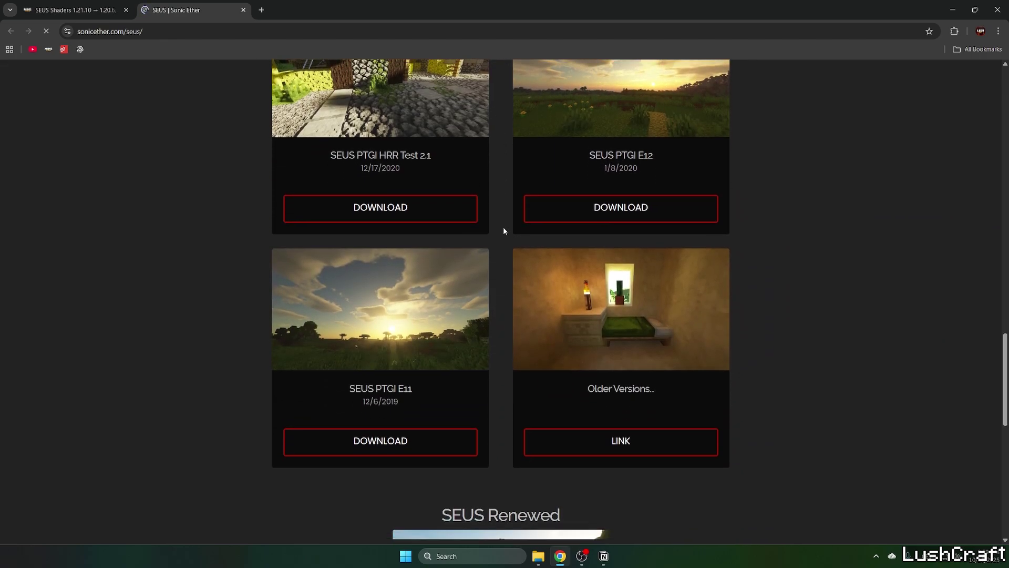
scroll(503, 230, up, 2)
scroll(504, 284, down, 8)
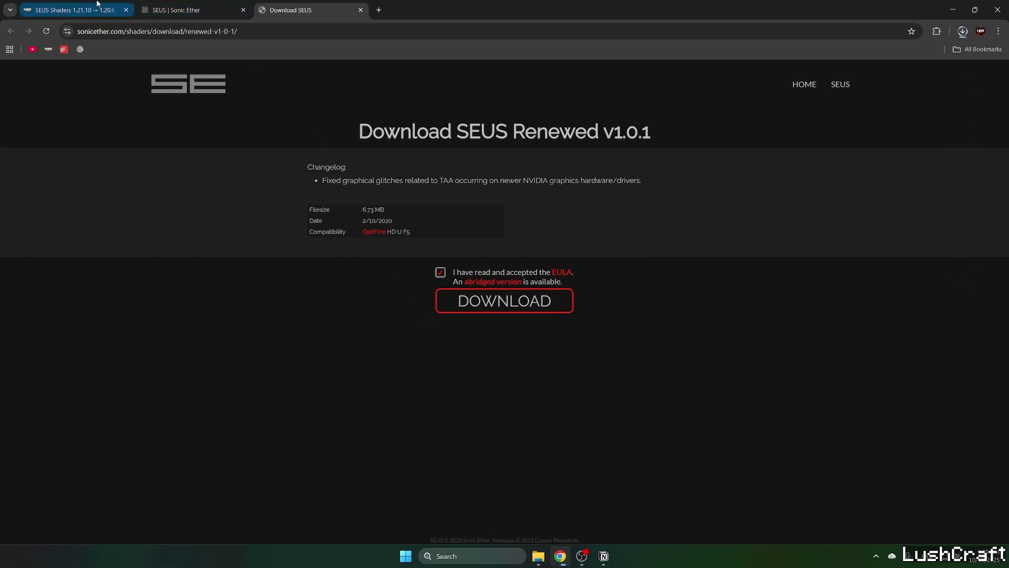
- Return to the SEUS article and download the Iris installer universal JAR through its Iris Shaders link
click(97, 5)
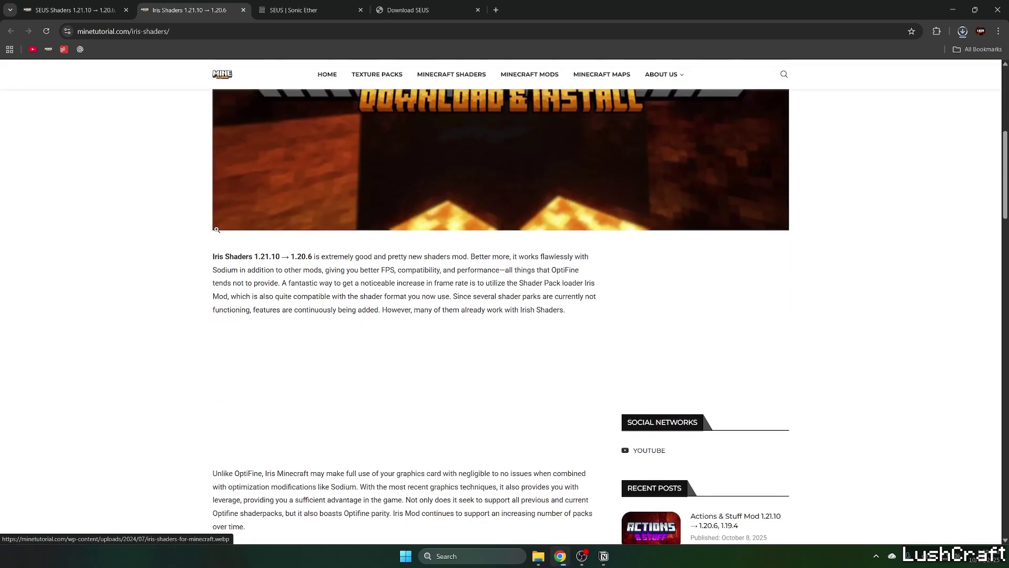
scroll(216, 231, down, 10)
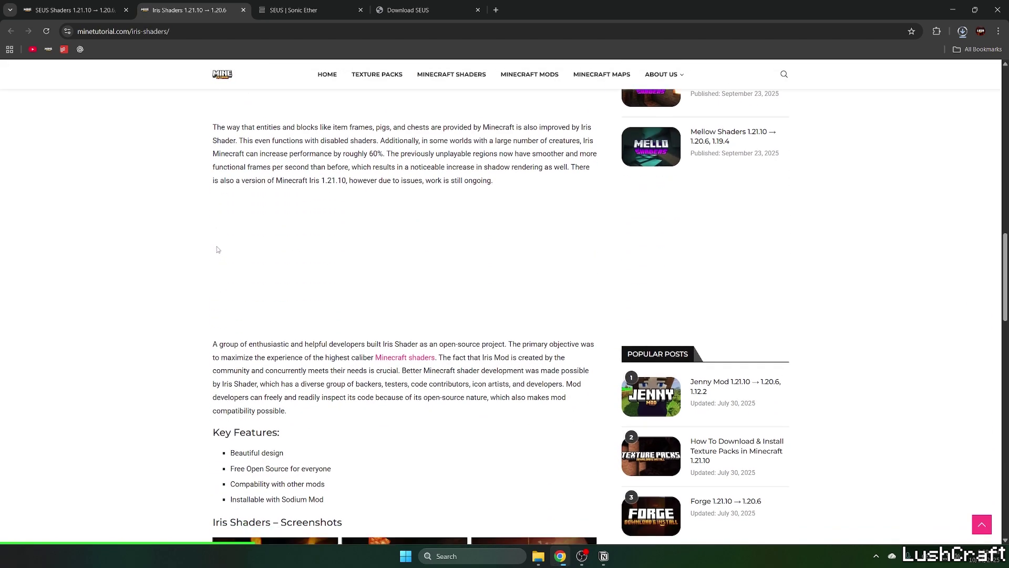
scroll(217, 249, down, 15)
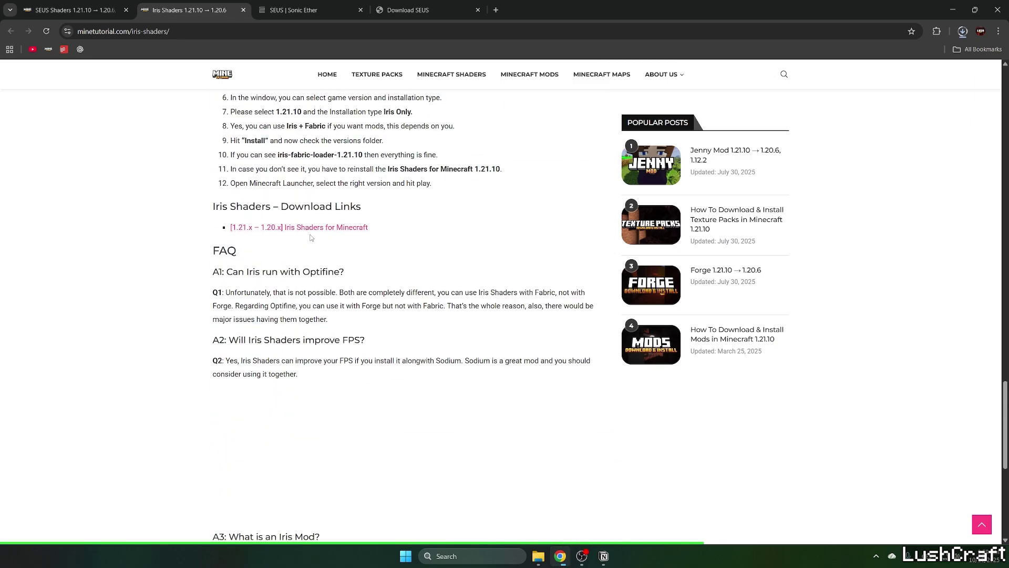
click(319, 229)
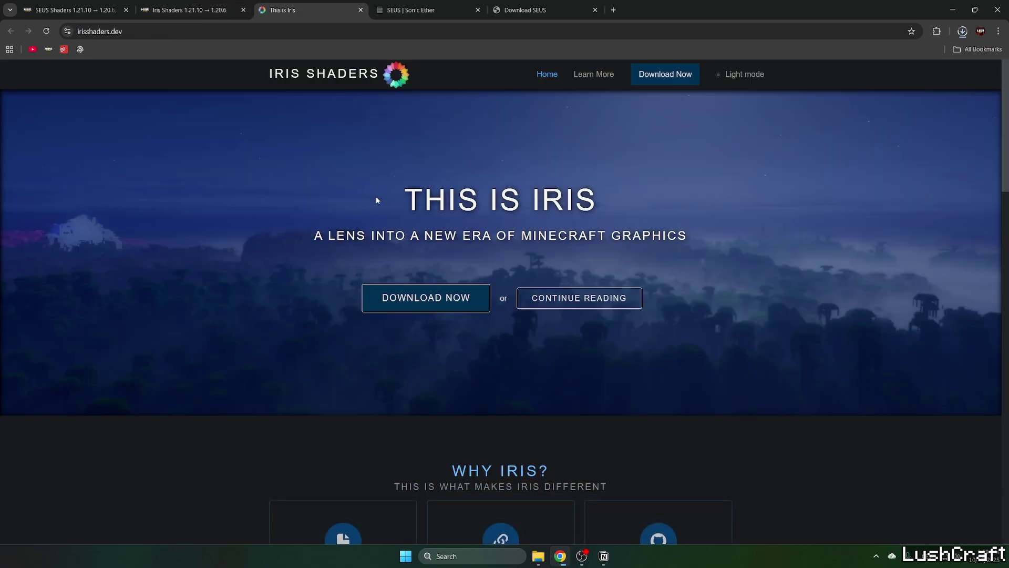
click(426, 305)
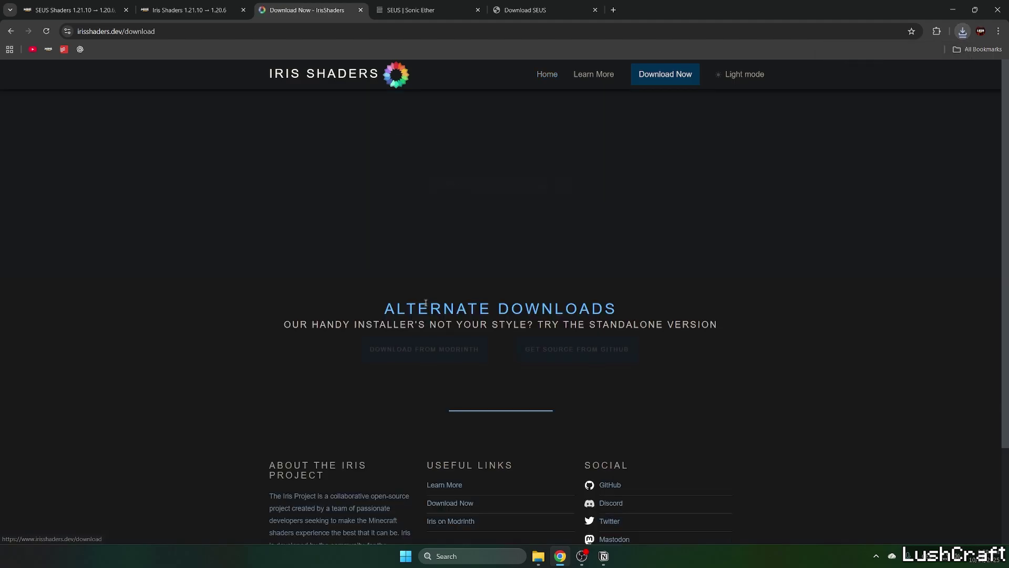
click(501, 228)
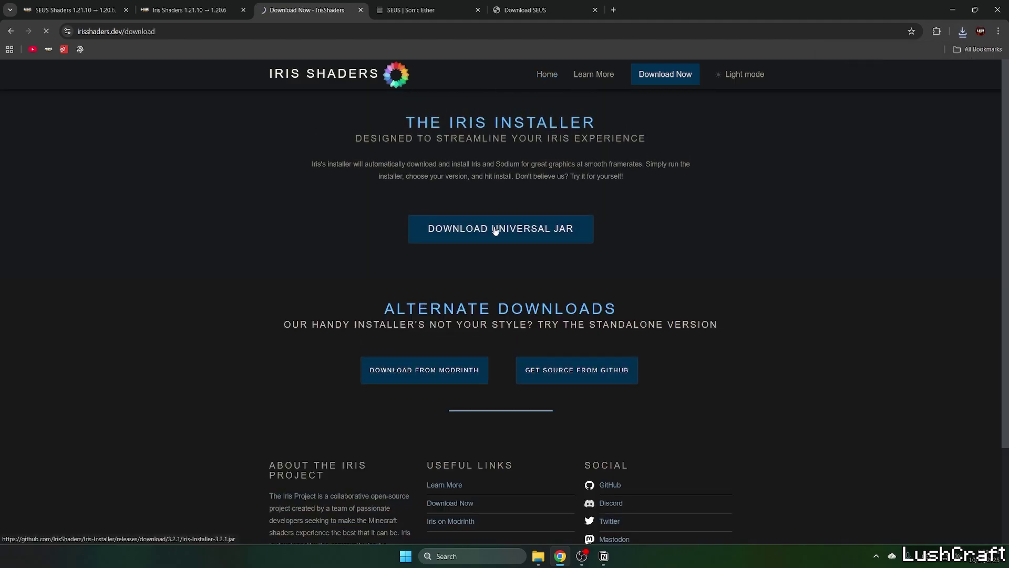
- Place the downloaded Iris installer JAR and SEUS-Renewed-v1.0.1.zip on the desktop, and close the browser
drag(774, 6, 678, 355)
click(810, 377)
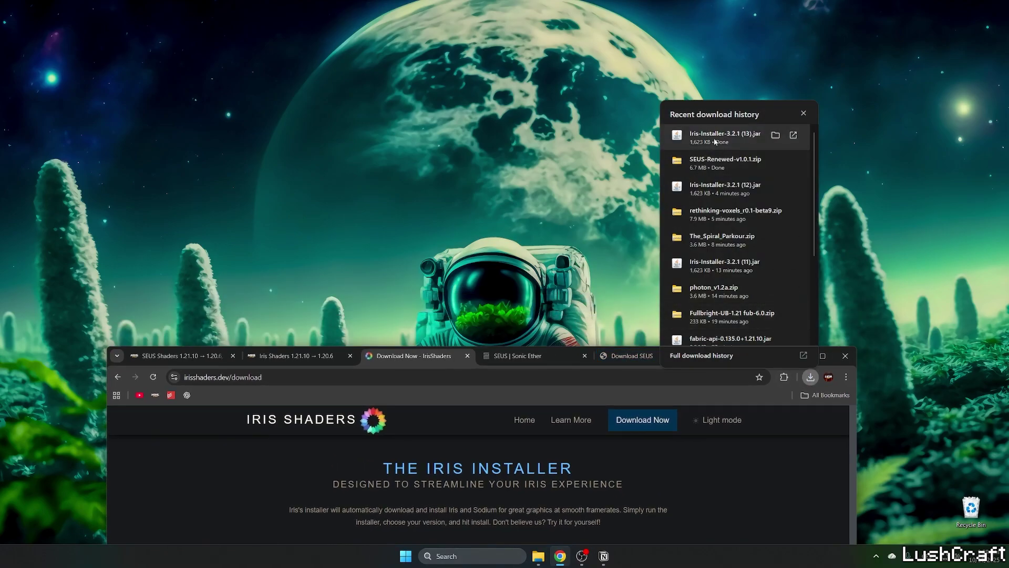
drag(393, 115, 395, 118)
drag(725, 163, 841, 221)
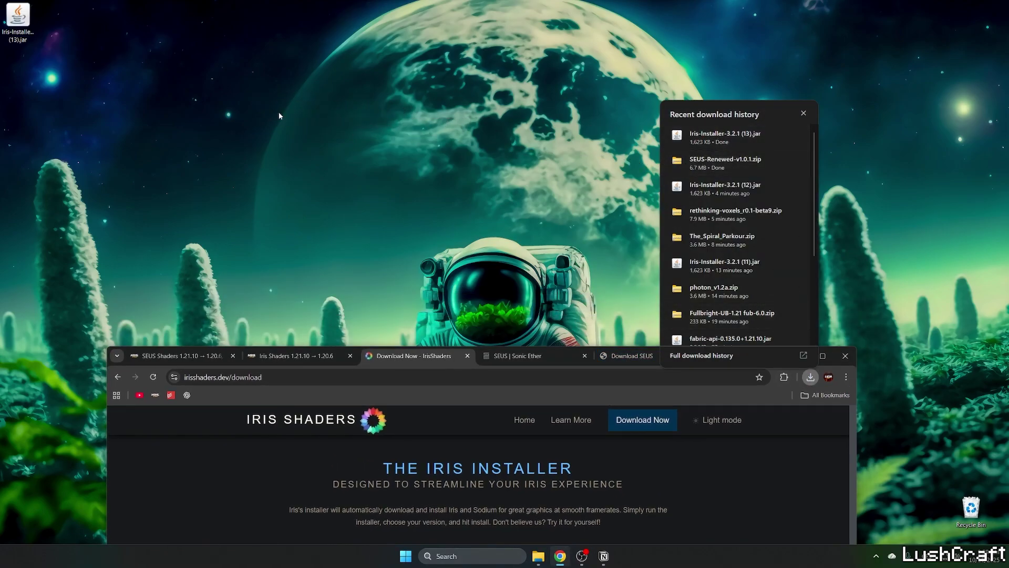
click(845, 355)
- Arrange the Iris installer and the SEUS Renewed archive side by side near the middle of the desktop
drag(97, 121, 348, 164)
drag(369, 204, 339, 173)
drag(383, 164, 347, 265)
click(311, 263)
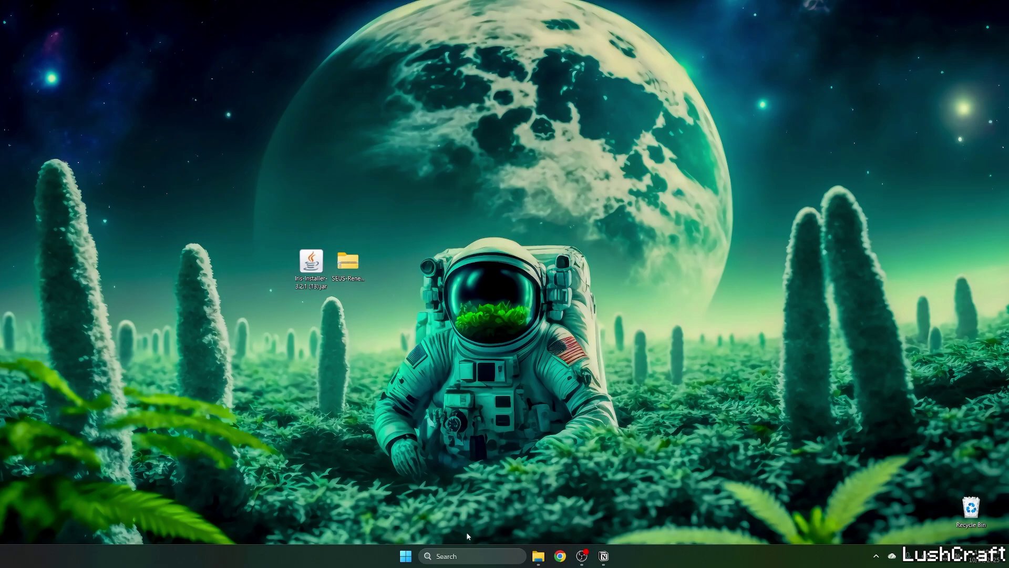
- Go to %appdata% through Windows search and open the .minecraft folder beside the desktop files
click(498, 555)
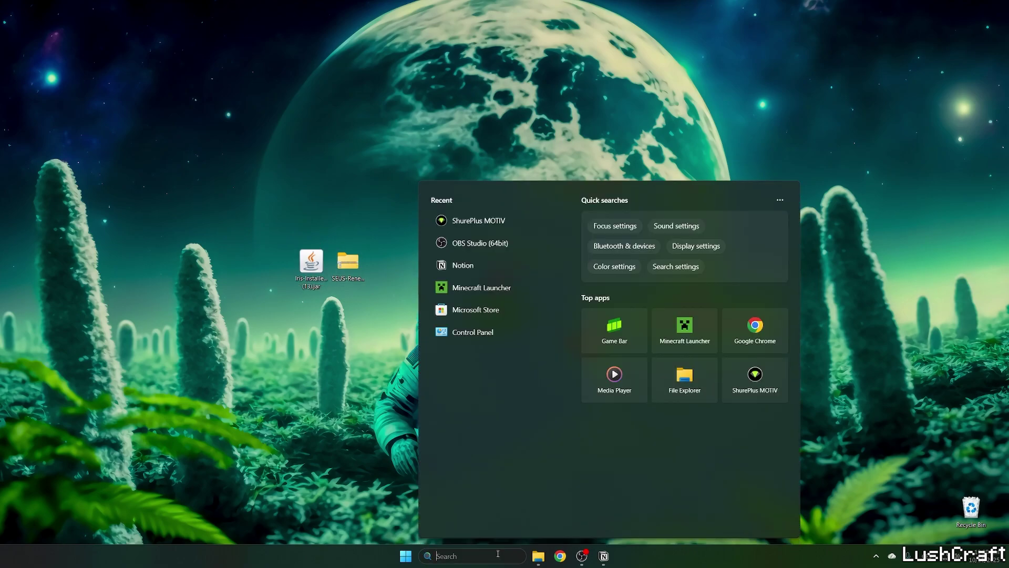
text(%appdata%)
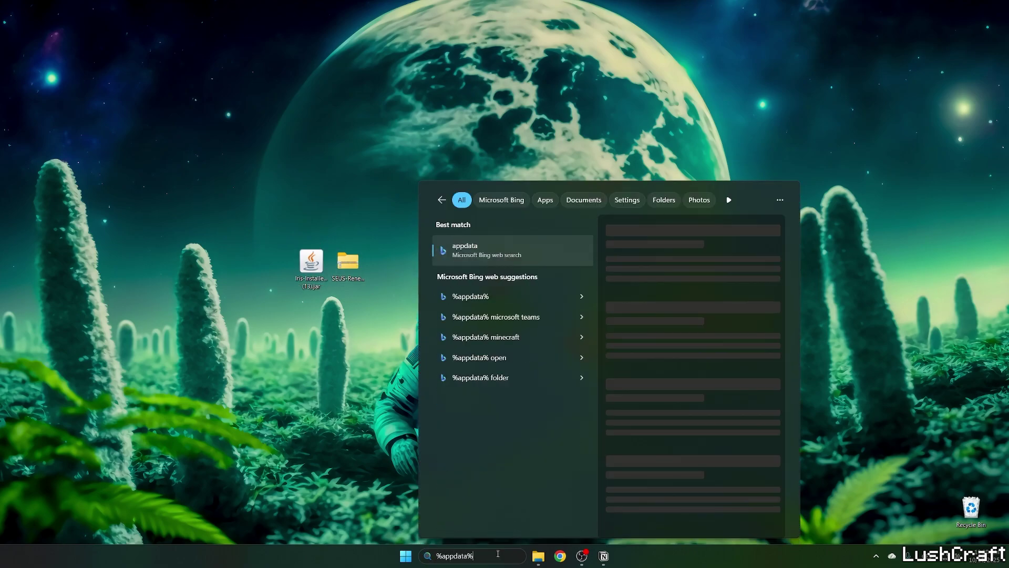
key(Return)
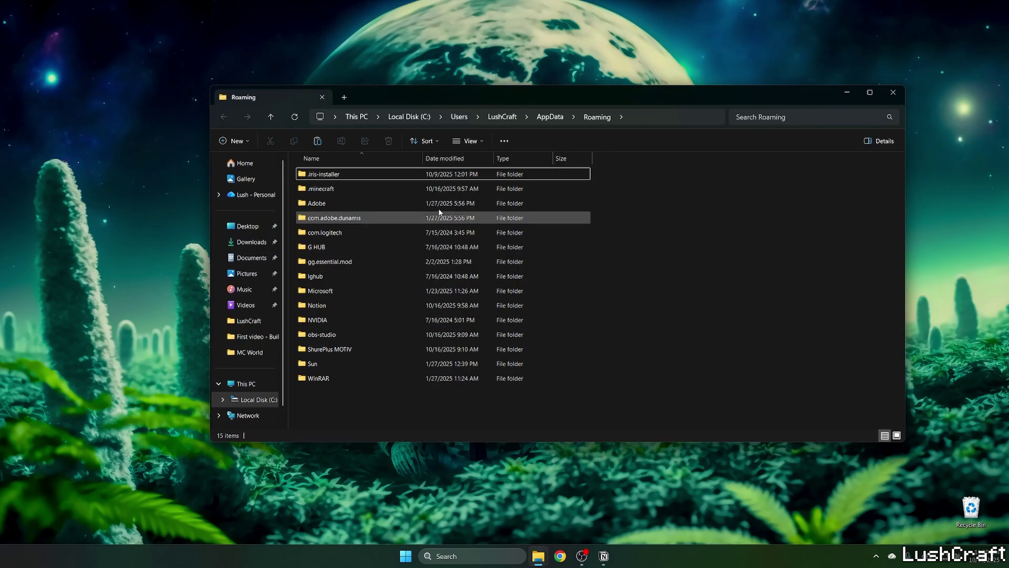
drag(421, 96, 616, 106)
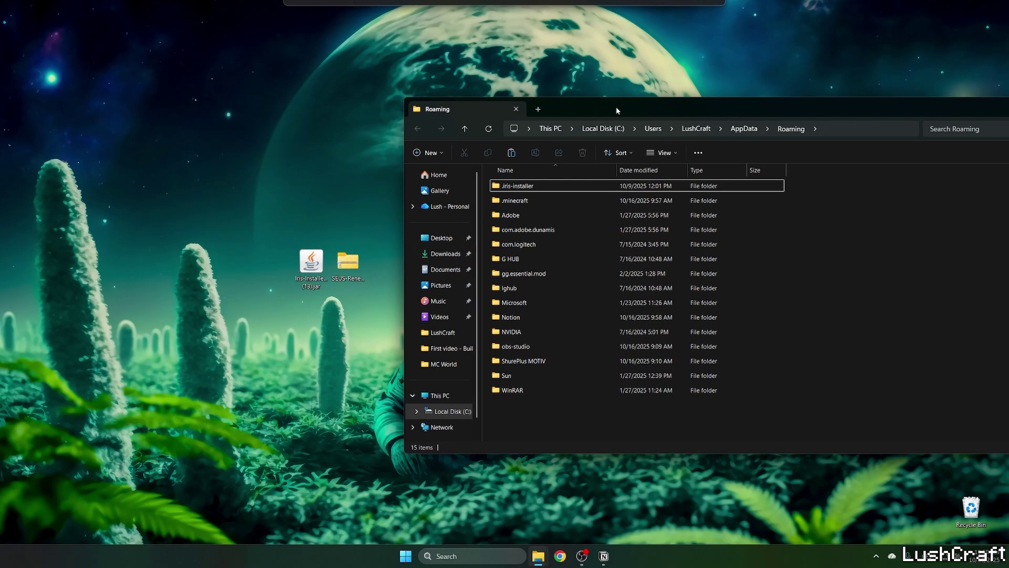
double_click(519, 200)
- Move SEUS-Renewed-v1.0.1.zip from the desktop into the shaderpacks folder of .minecraft
text(sh)
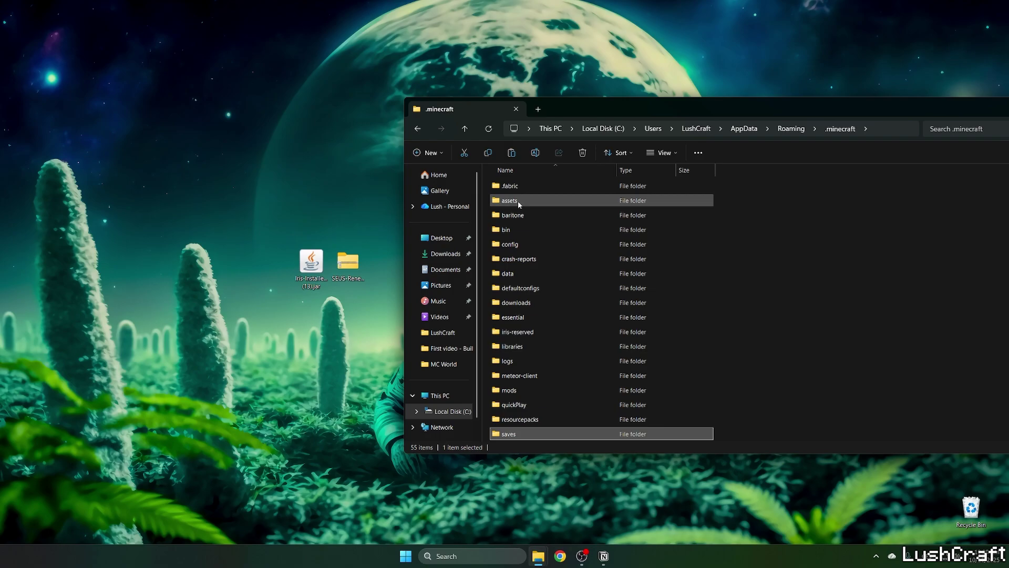
double_click(518, 201)
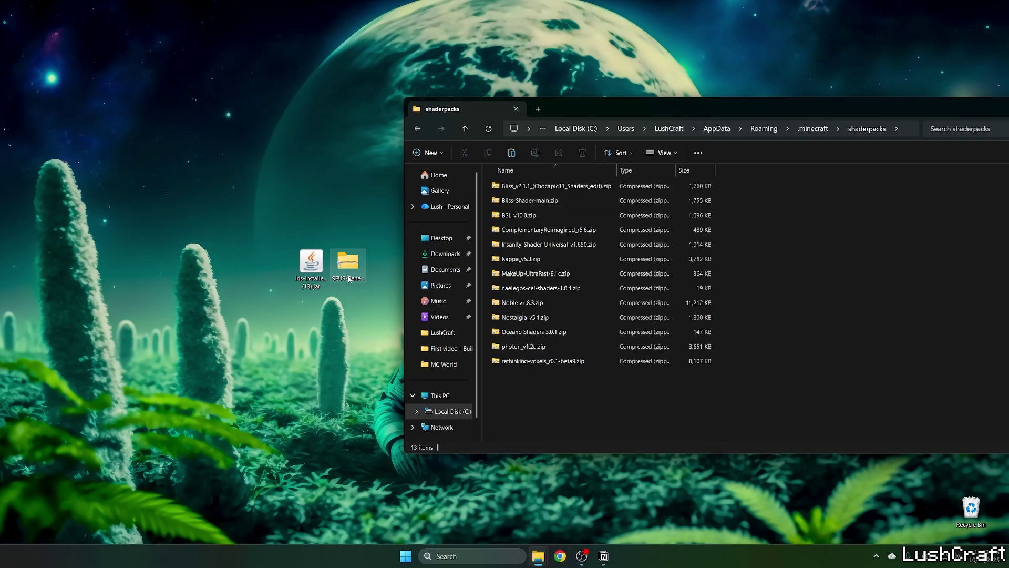
drag(347, 266, 552, 388)
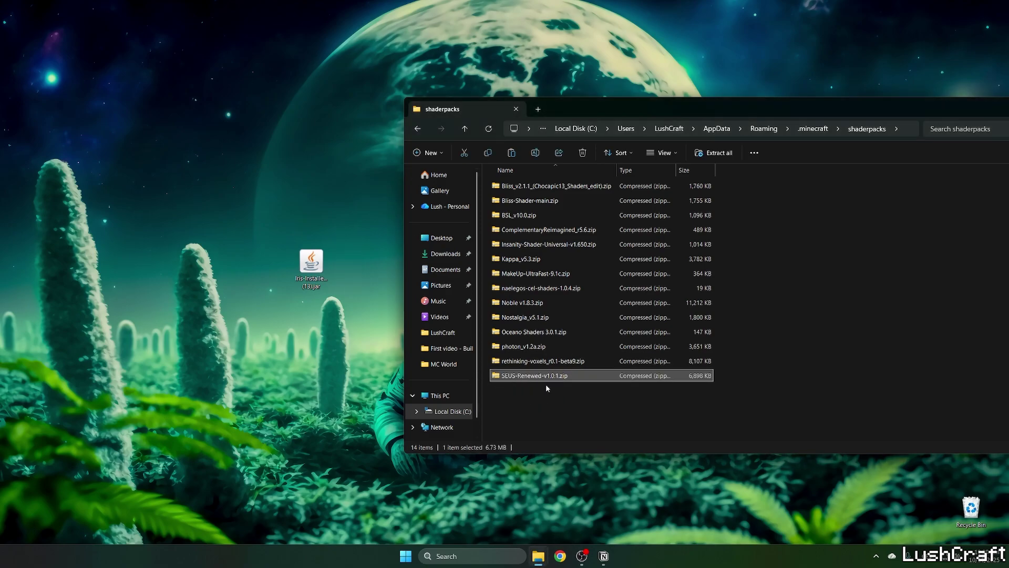
- Go back to the .minecraft folder and open its versions folder
click(412, 129)
scroll(511, 187, down, 6)
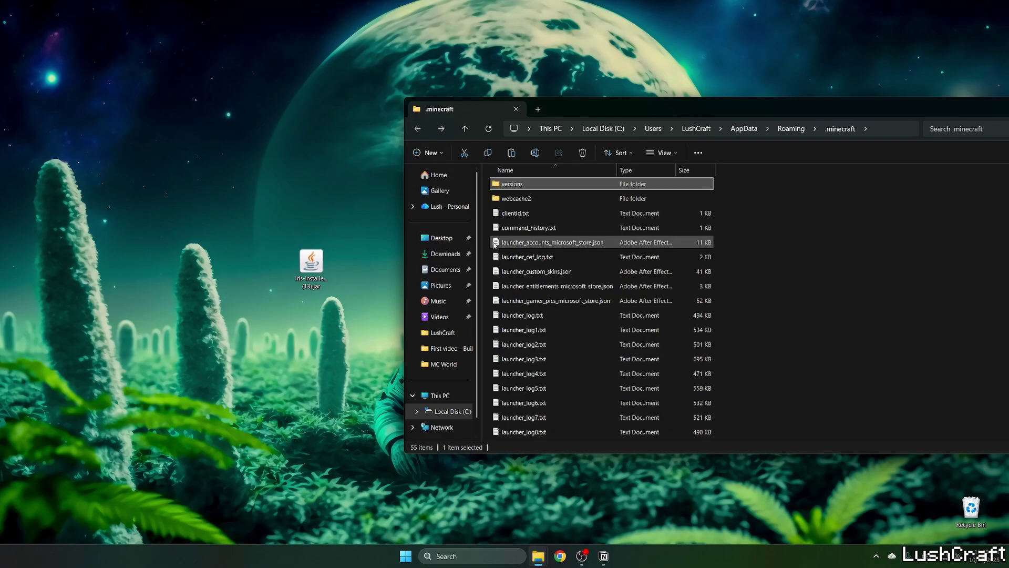
double_click(514, 184)
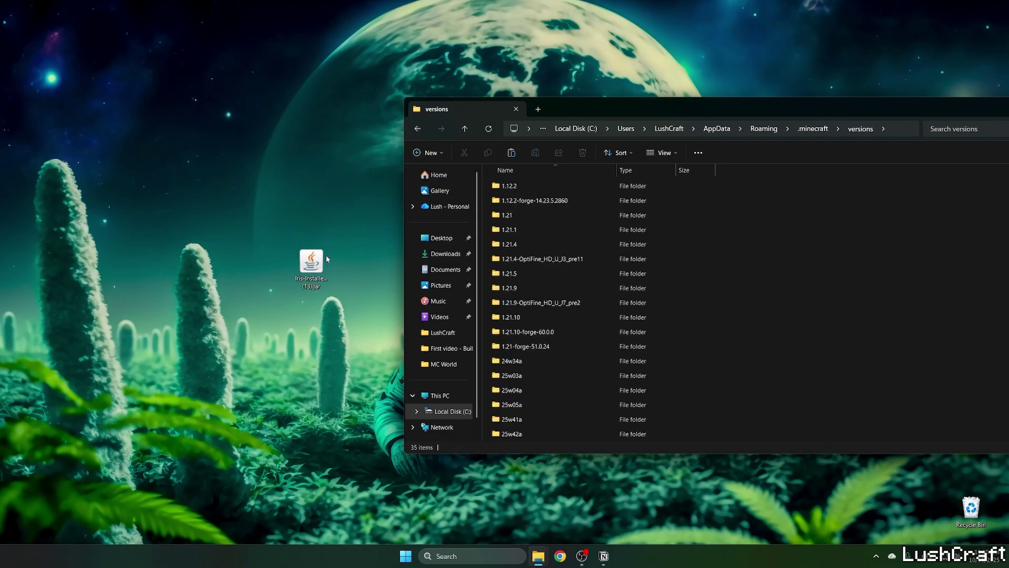
- Run the Iris installer from the desktop, install Iris Only for game version 1.21.10, and close the installer
double_click(314, 267)
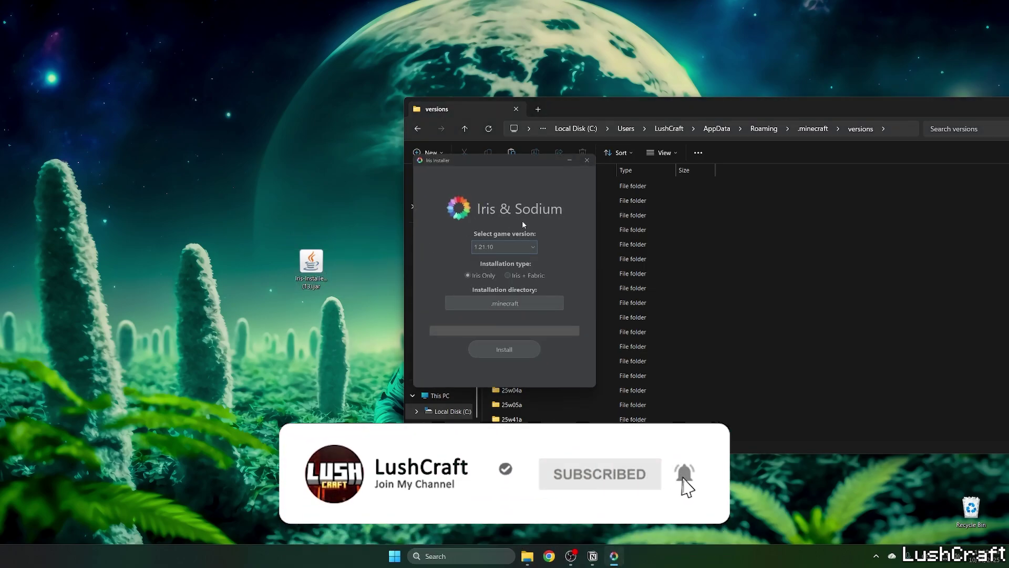
click(522, 244)
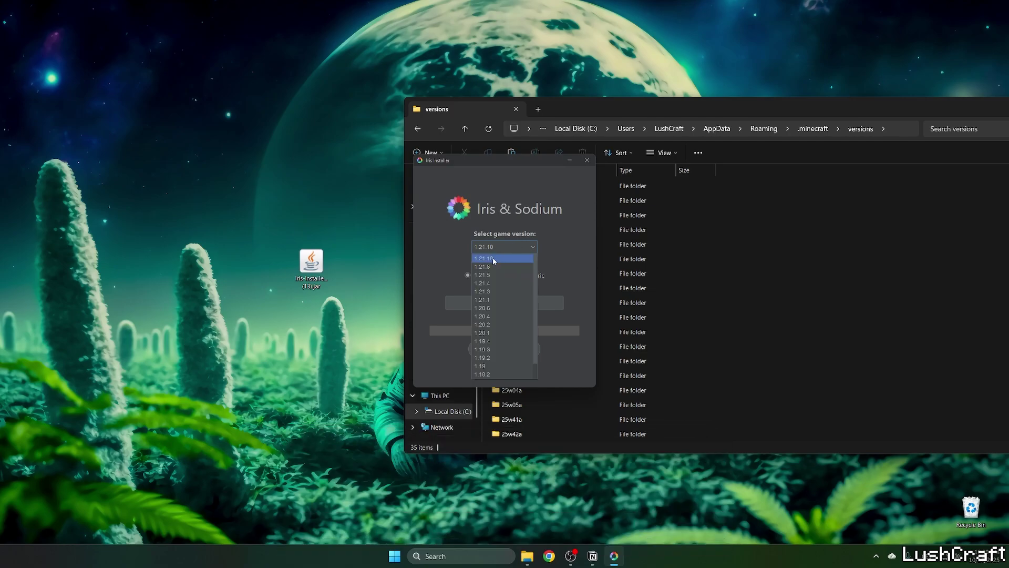
click(491, 257)
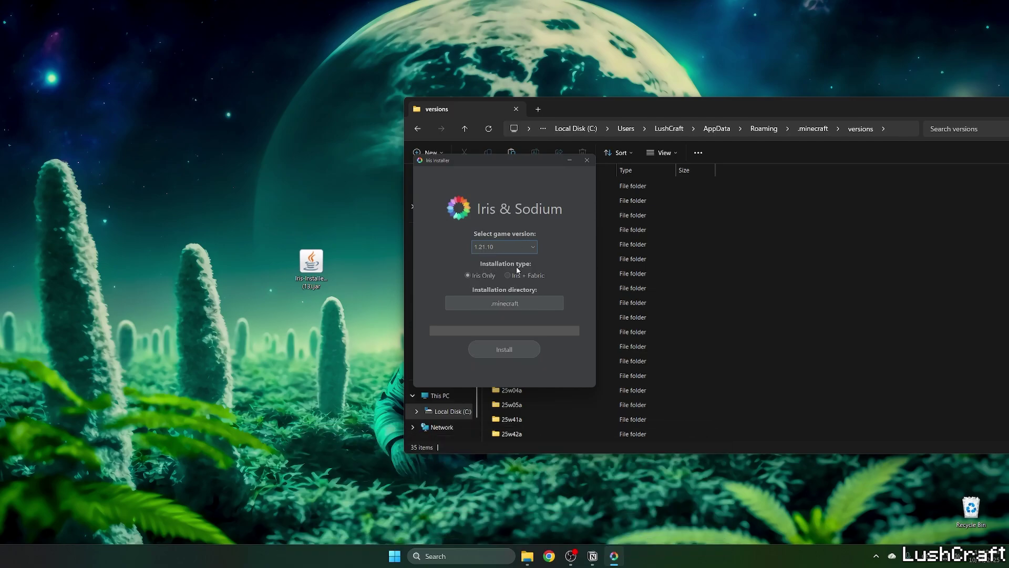
click(493, 349)
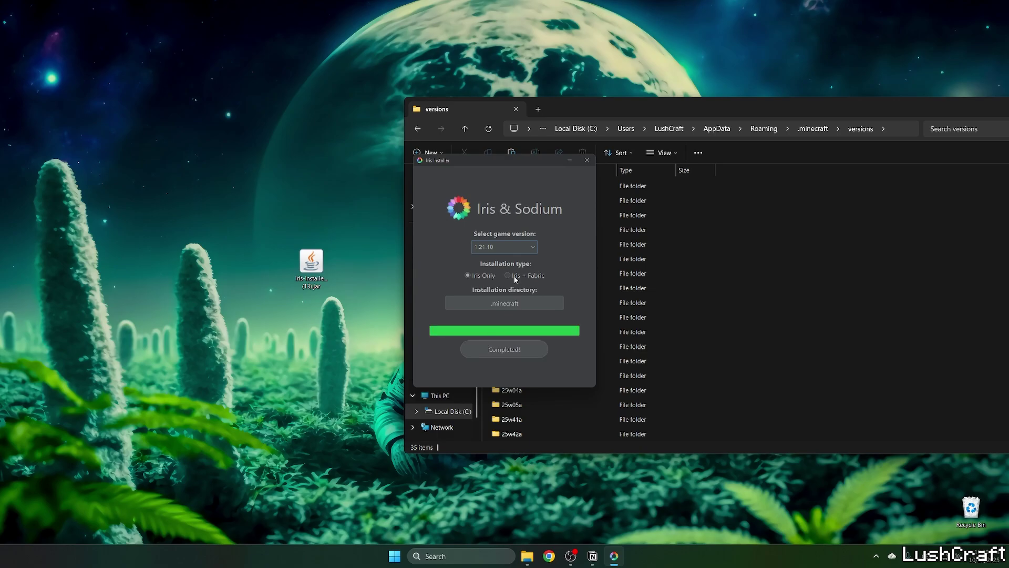
click(587, 160)
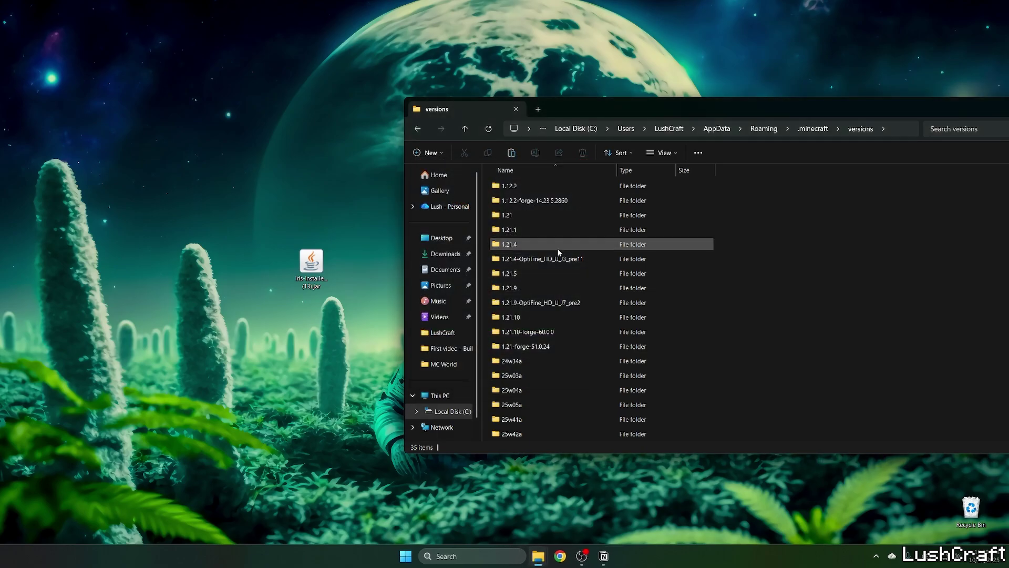
- Check the versions folder for the newly installed Iris loader by selecting iris-fabric-loader-0.17.3-1.21.10
scroll(630, 263, down, 6)
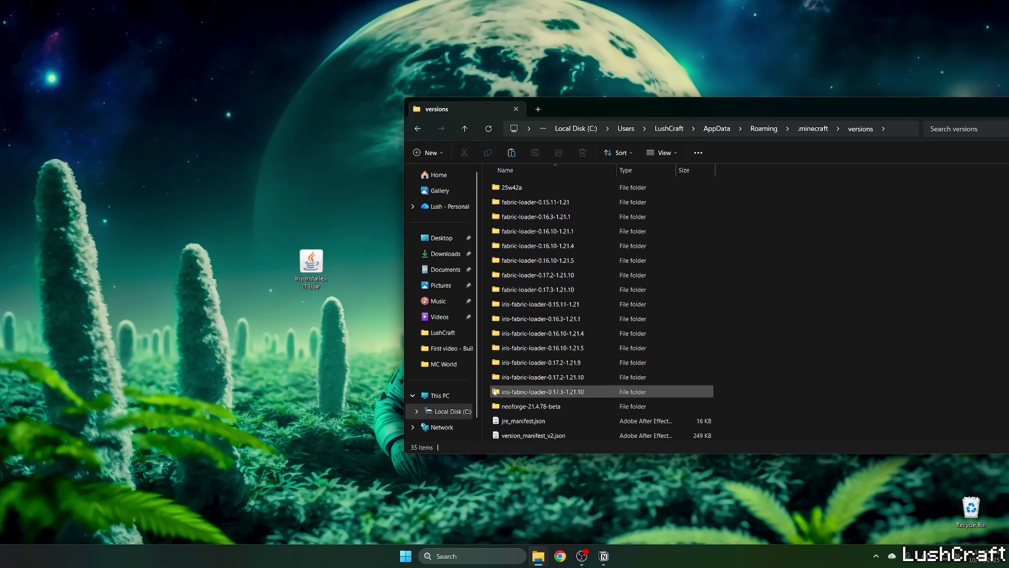
click(653, 395)
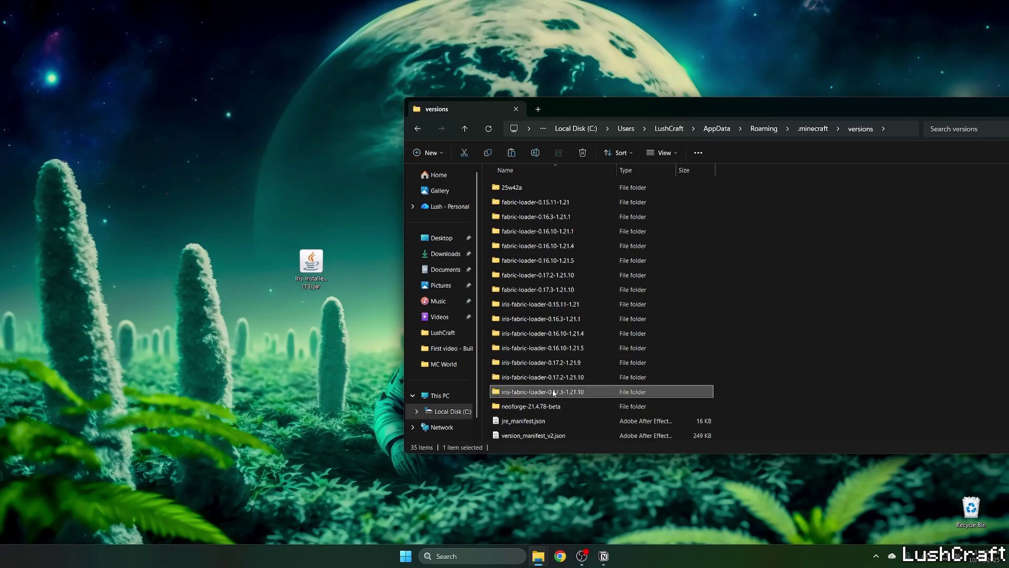
- Close the versions folder window, switch to the Minecraft Launcher, and launch Java Edition with the Iris & Sodium for 1.21.10 installation
drag(779, 107, 550, 87)
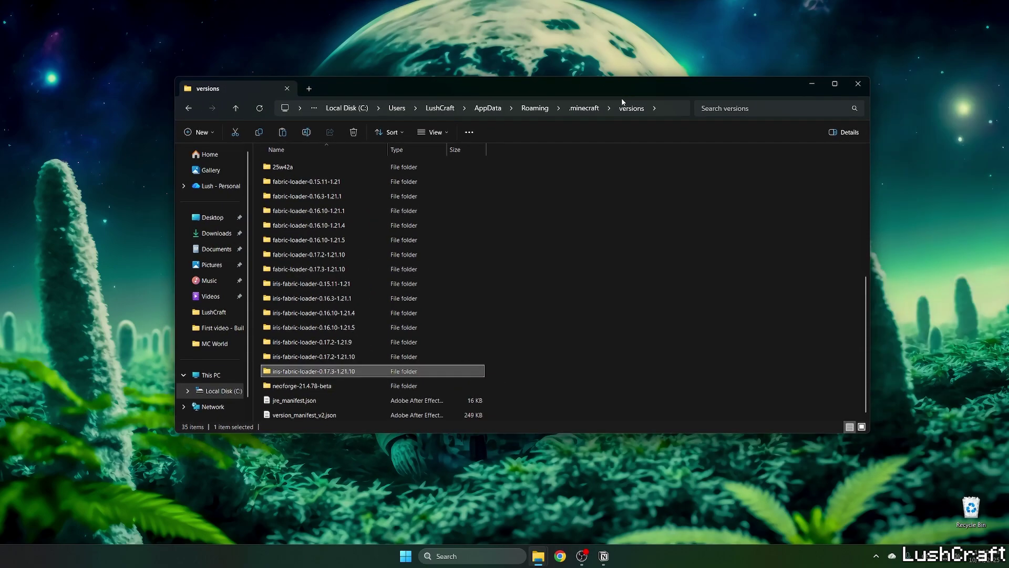
click(857, 84)
click(405, 556)
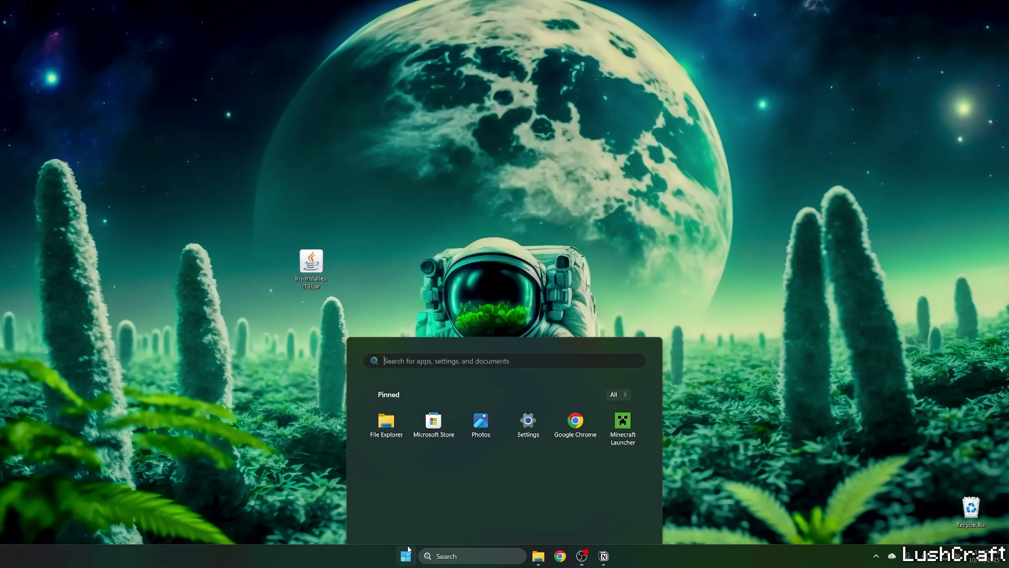
click(621, 273)
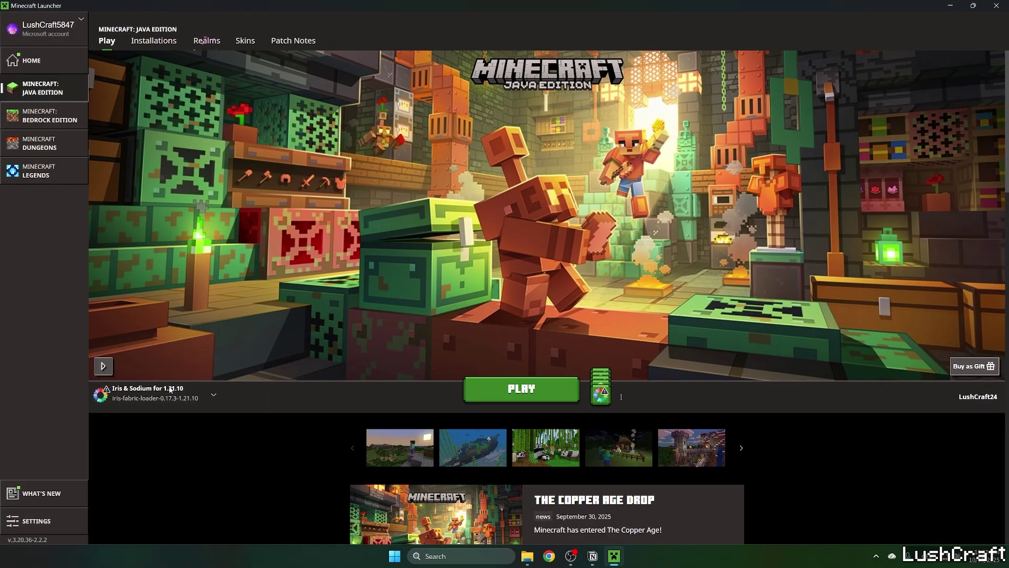
click(479, 395)
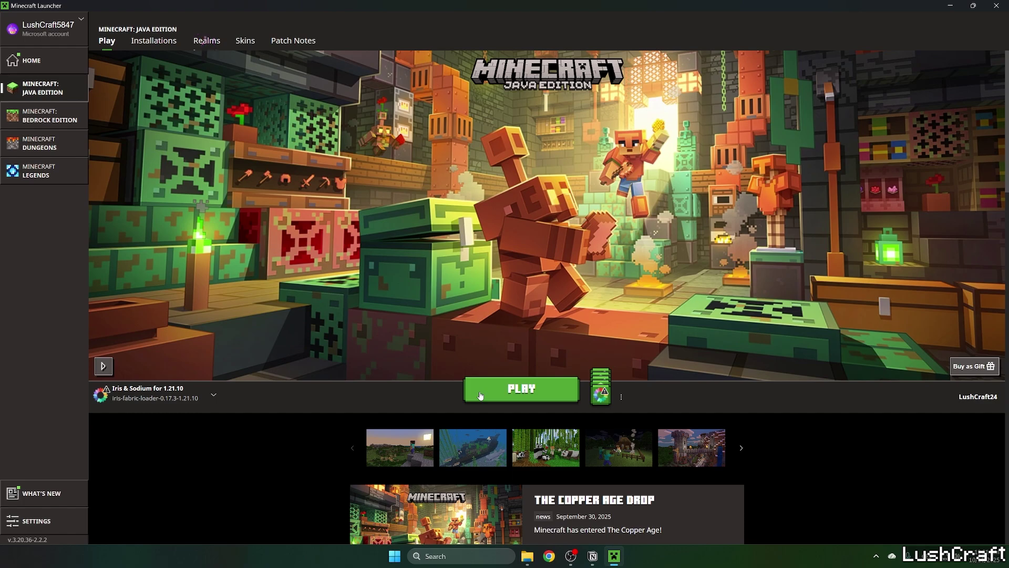
click(480, 395)
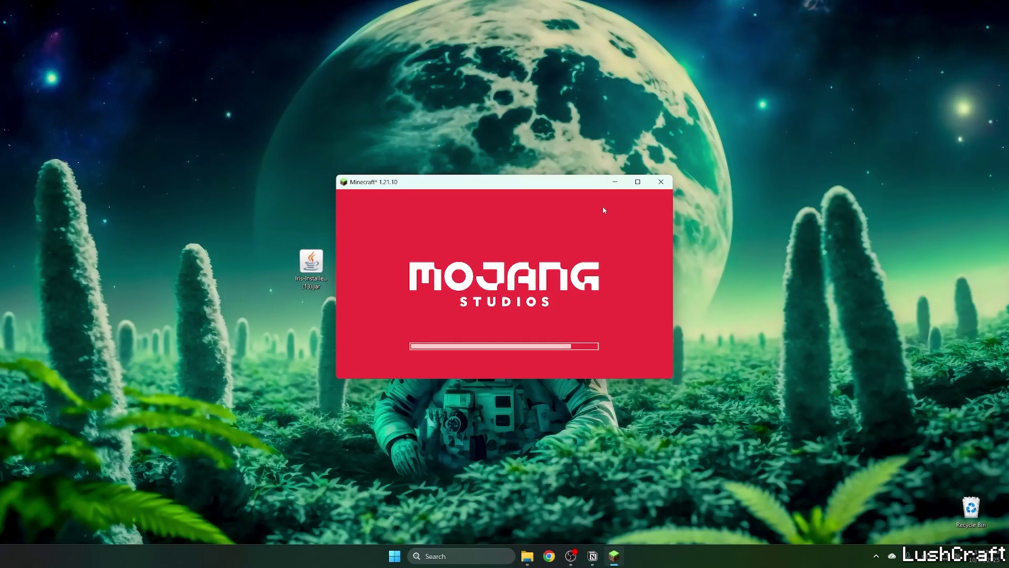
- Maximize the Minecraft 1.21.10 game window and load the singleplayer world LushCraft
click(637, 182)
click(515, 256)
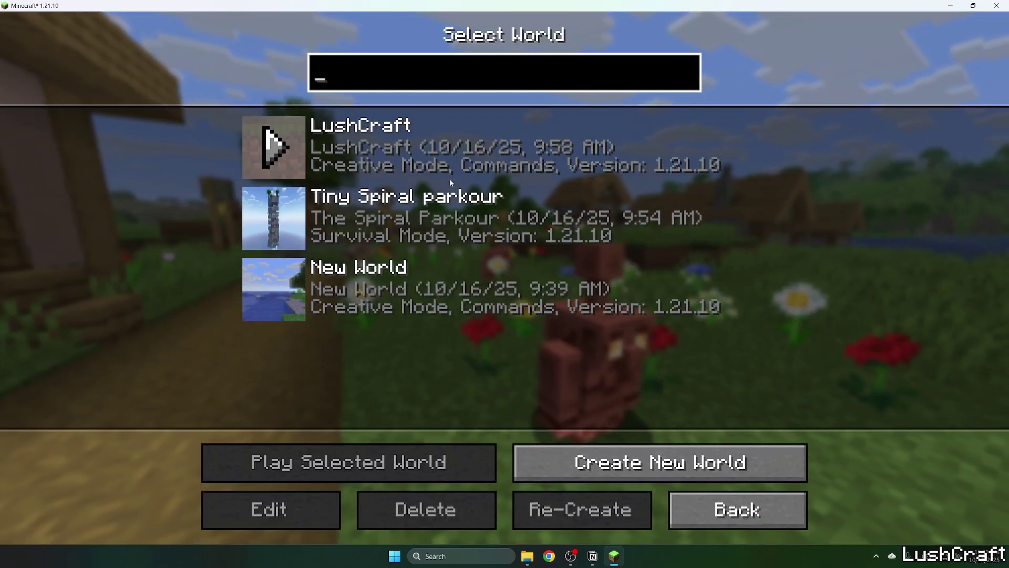
double_click(462, 164)
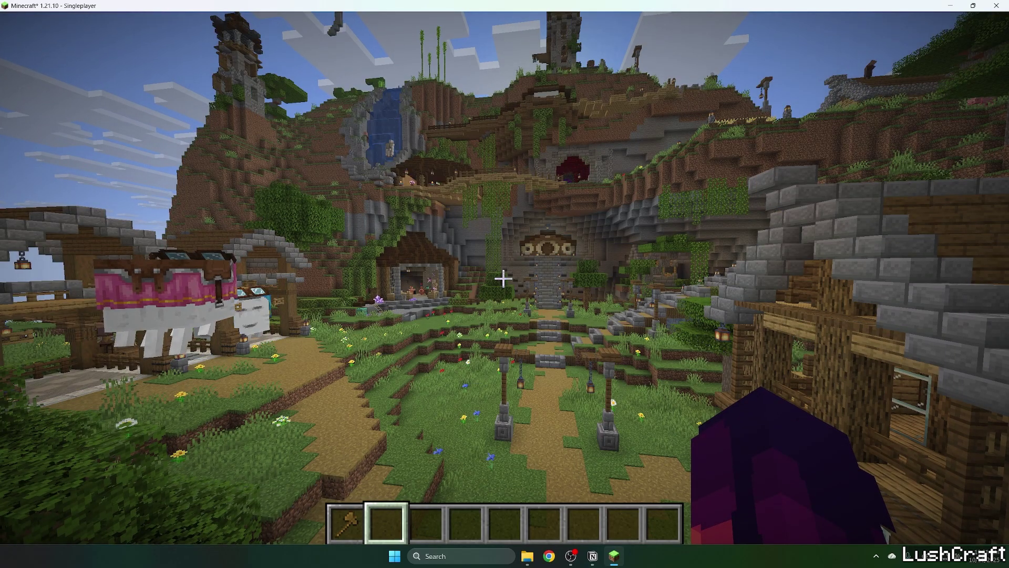
- Pause the game and open the list of shader packs from the video settings
key(Escape)
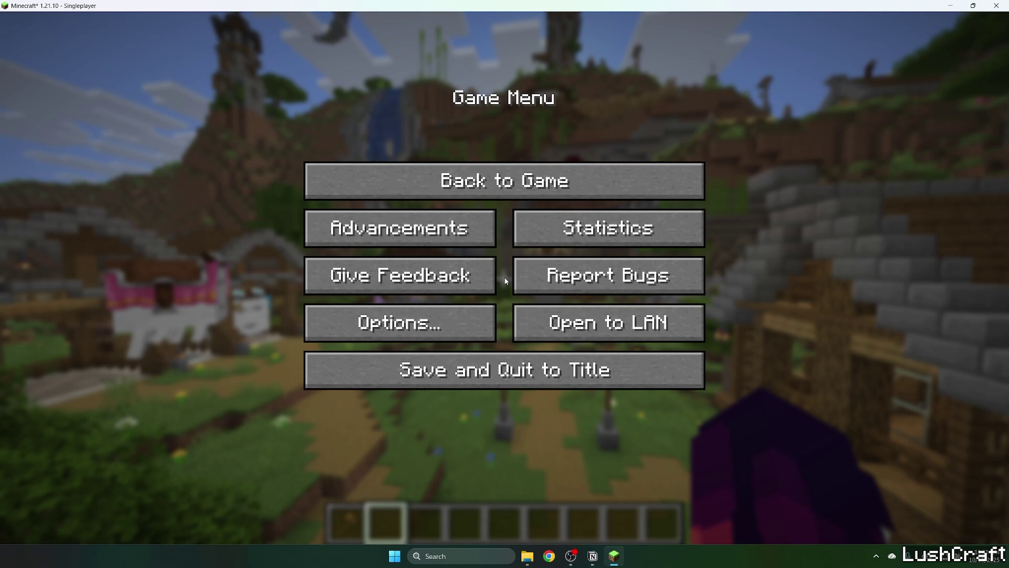
click(424, 319)
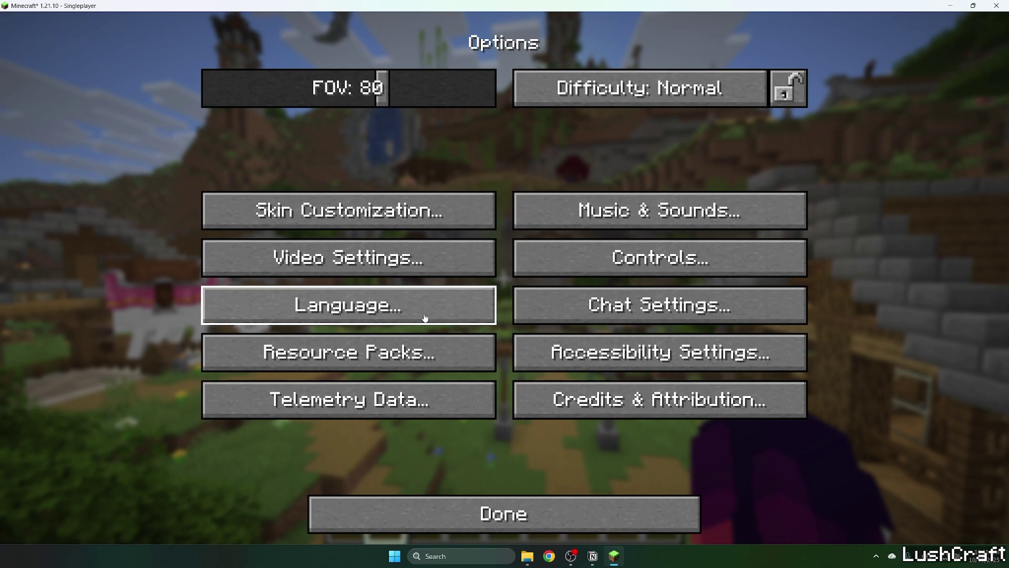
click(386, 265)
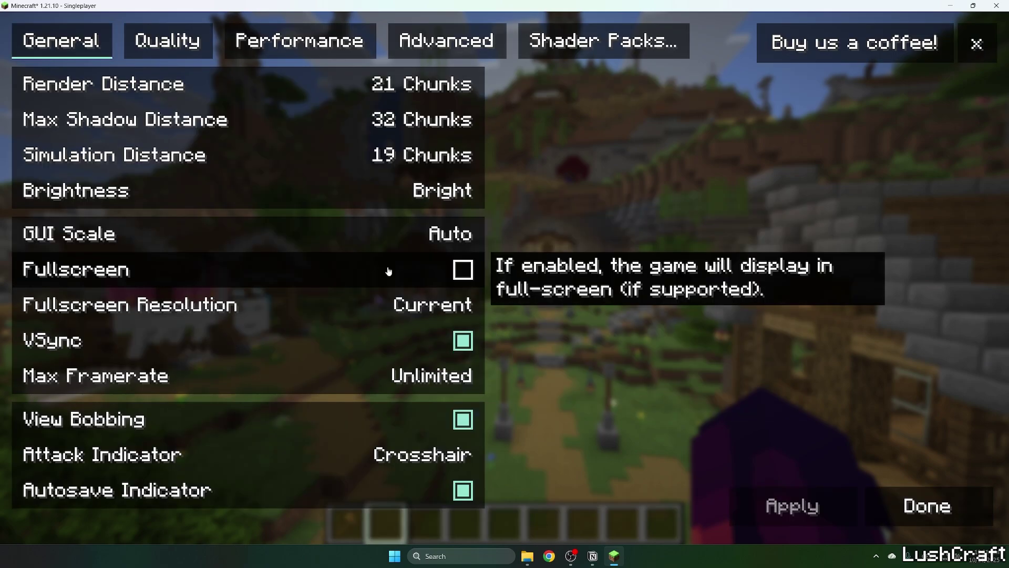
click(553, 55)
scroll(950, 186, up, 4)
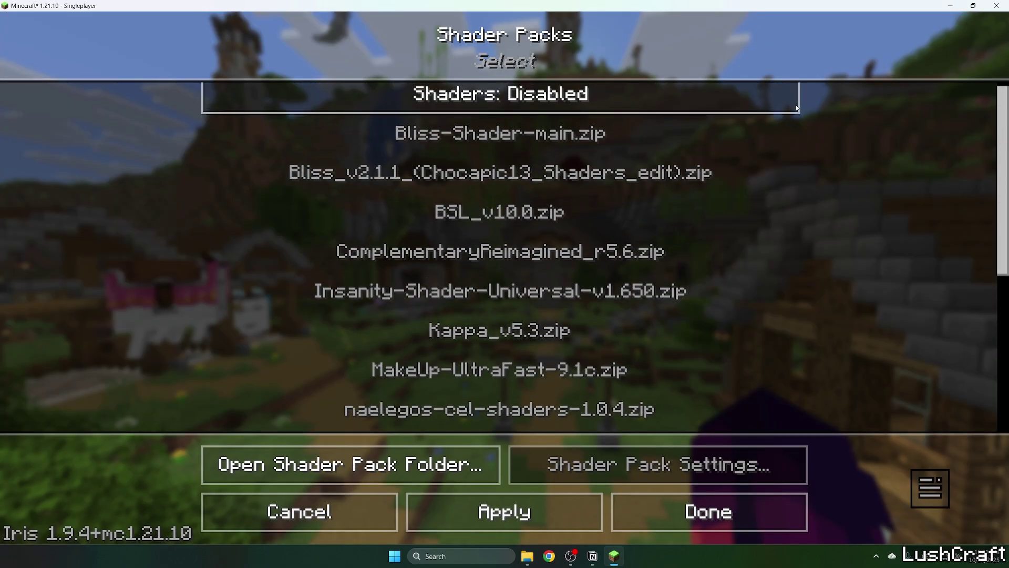
- Enable shaders, select and apply SEUS-Renewed-v1.0.1.zip, and return to the game world
click(572, 107)
scroll(544, 173, down, 8)
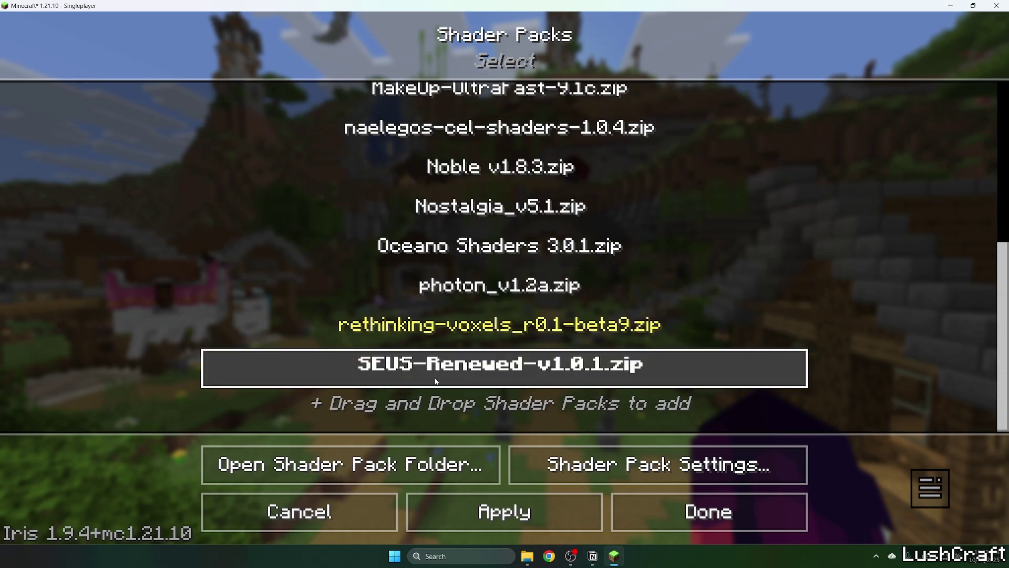
click(419, 376)
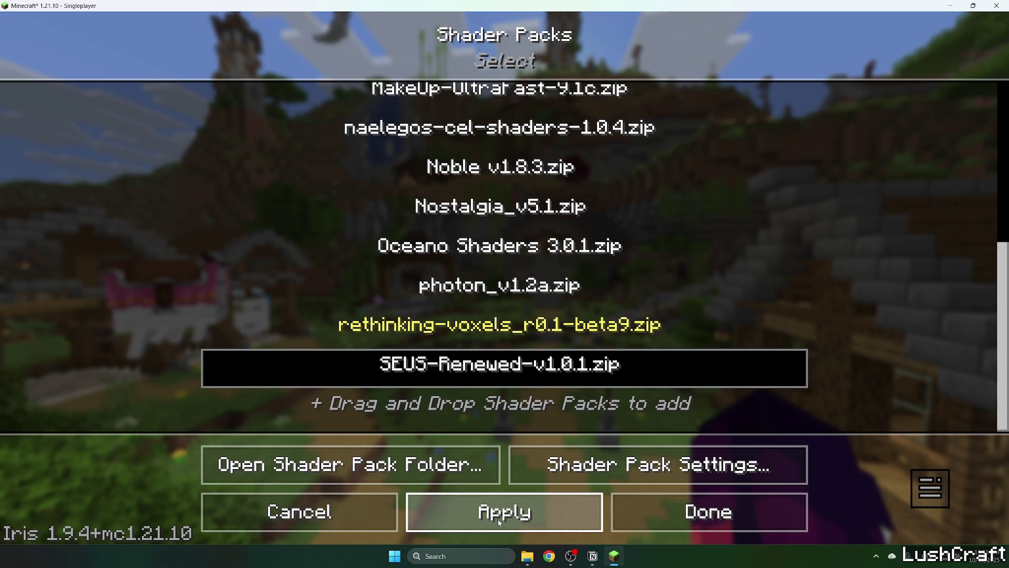
click(499, 520)
key(Escape)
key(Escape)
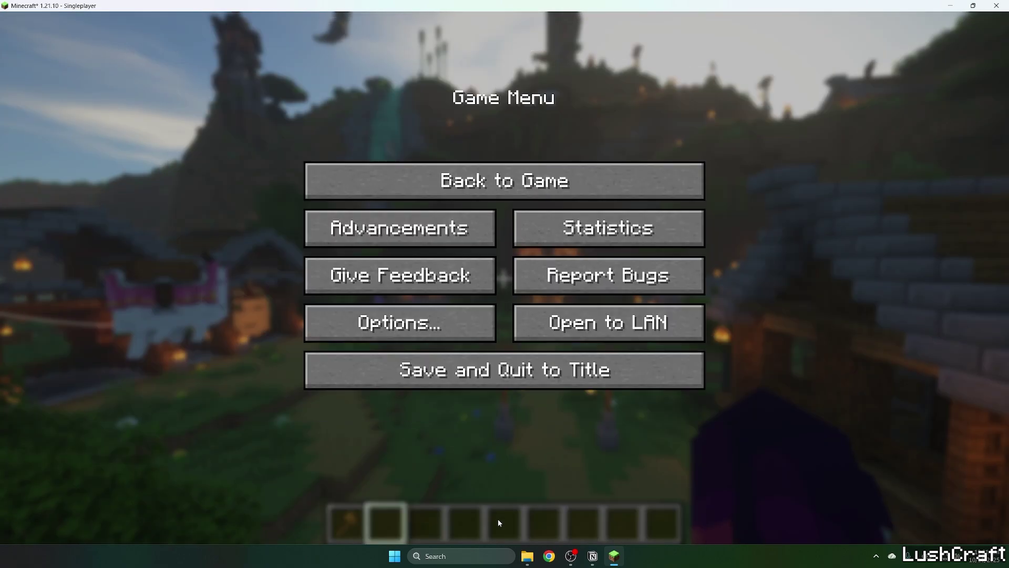
key(Escape)
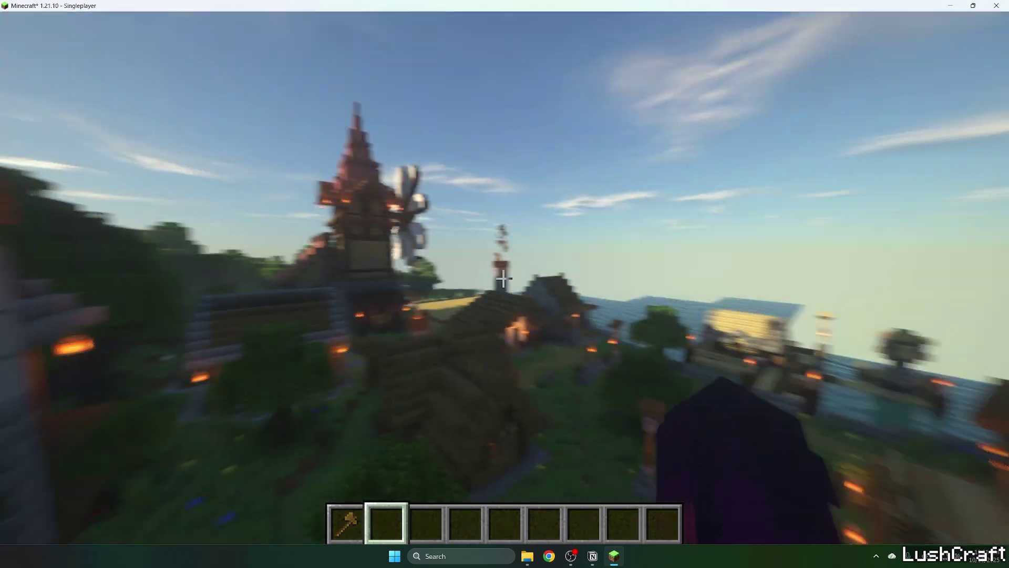